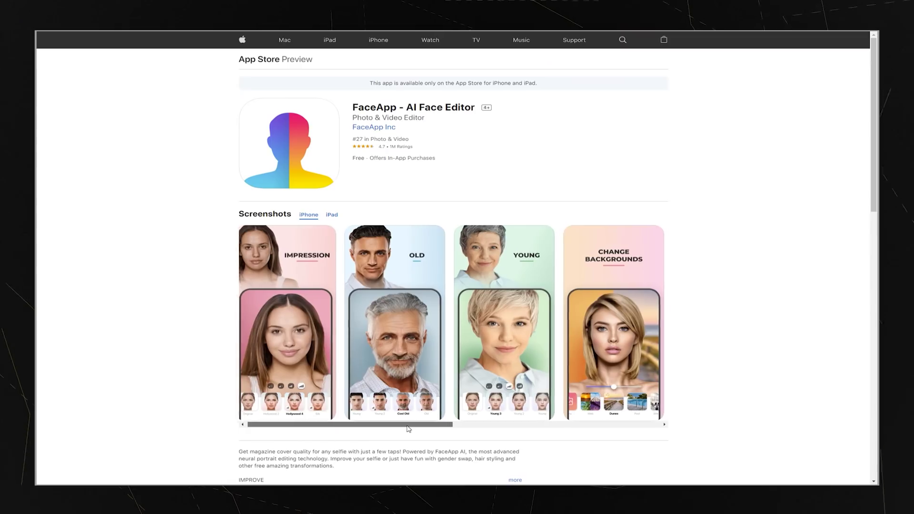
# Bring the clip A001_05242229_C018.mov from Explorer into the After Effects Project panel
pyautogui.moveTo(408, 427); pyautogui.dragTo(520, 435)
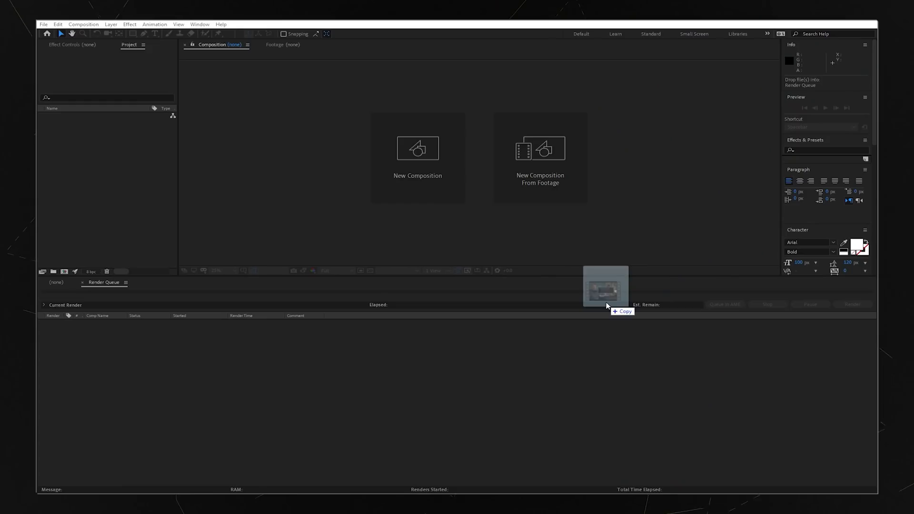
pyautogui.moveTo(604, 307); pyautogui.dragTo(98, 188)
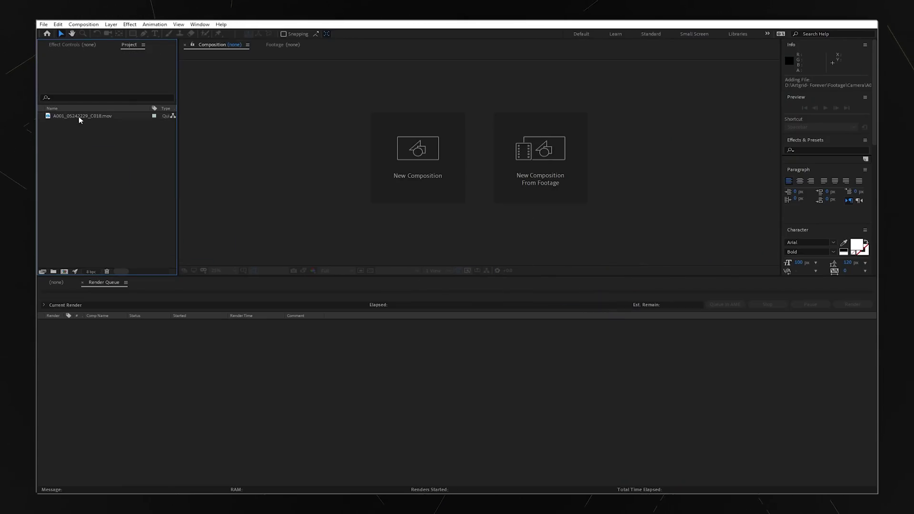
# Create a composition from the clip and add it to the render queue
pyautogui.moveTo(79, 119); pyautogui.dragTo(93, 132)
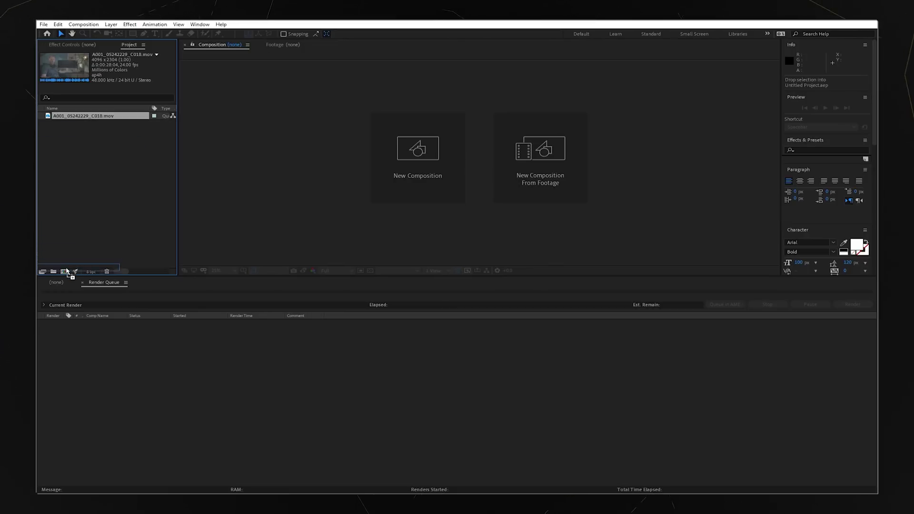
pyautogui.moveTo(66, 273); pyautogui.dragTo(64, 272)
pyautogui.click(84, 25)
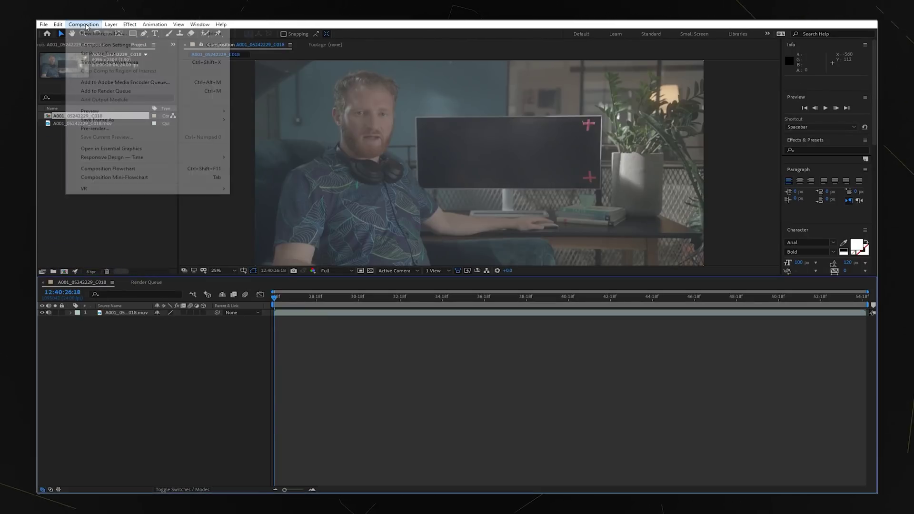
pyautogui.click(119, 91)
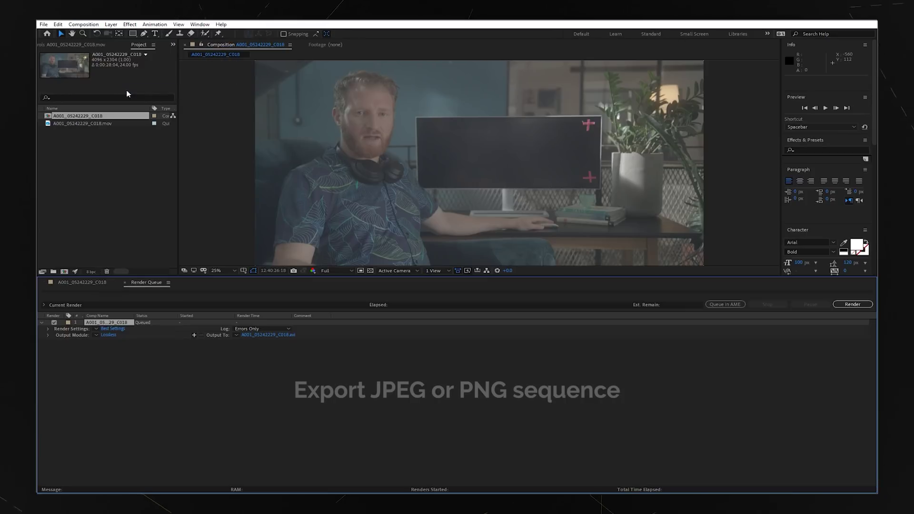
# Set the output module format to JPEG Sequence with quality 7 High
pyautogui.click(109, 335)
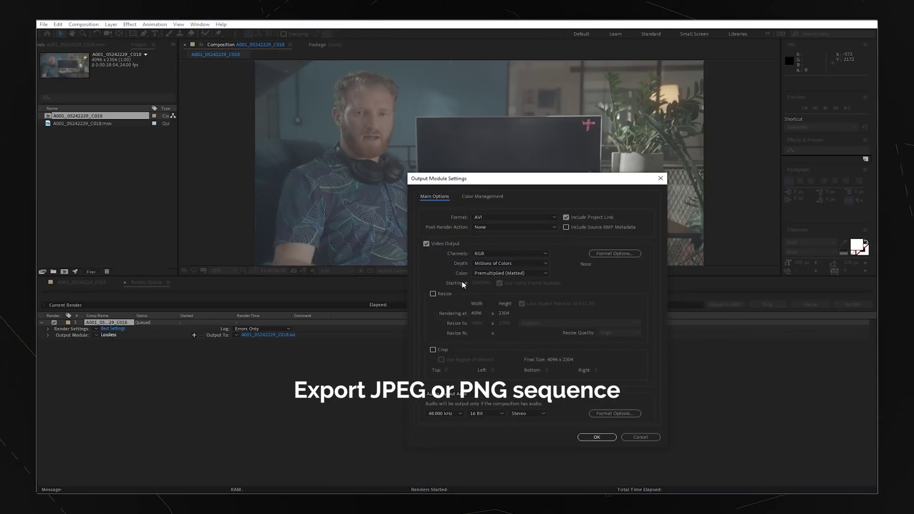
pyautogui.click(505, 219)
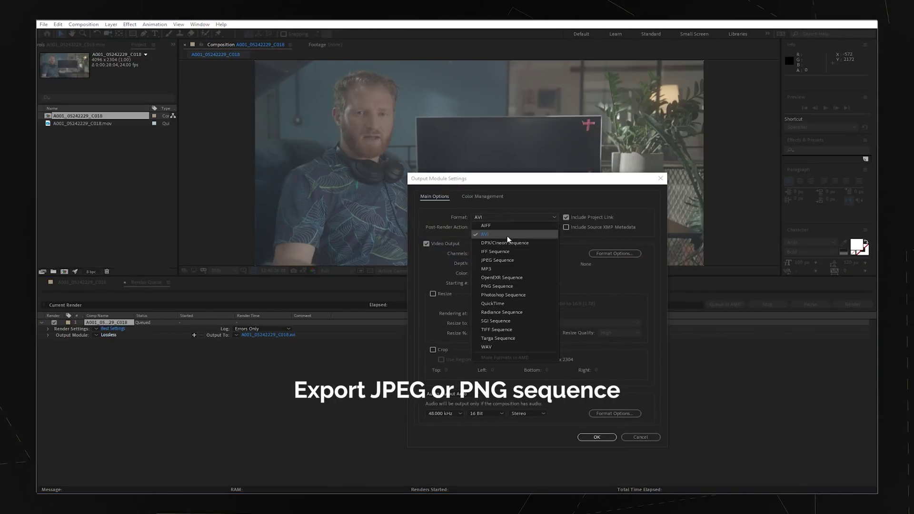
pyautogui.click(505, 261)
pyautogui.moveTo(540, 294); pyautogui.dragTo(571, 294)
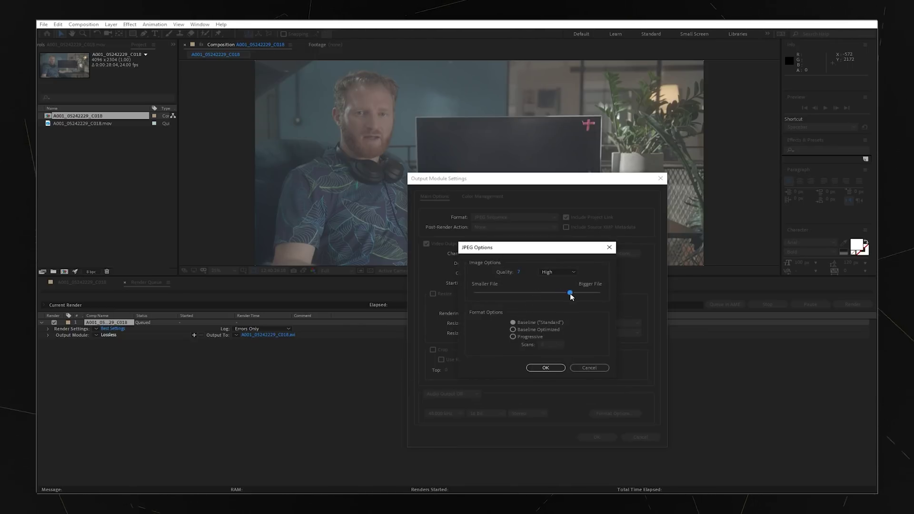
pyautogui.click(546, 368)
# Confirm the output format and create the Key and Out folders in the tutorial folder
pyautogui.click(598, 440)
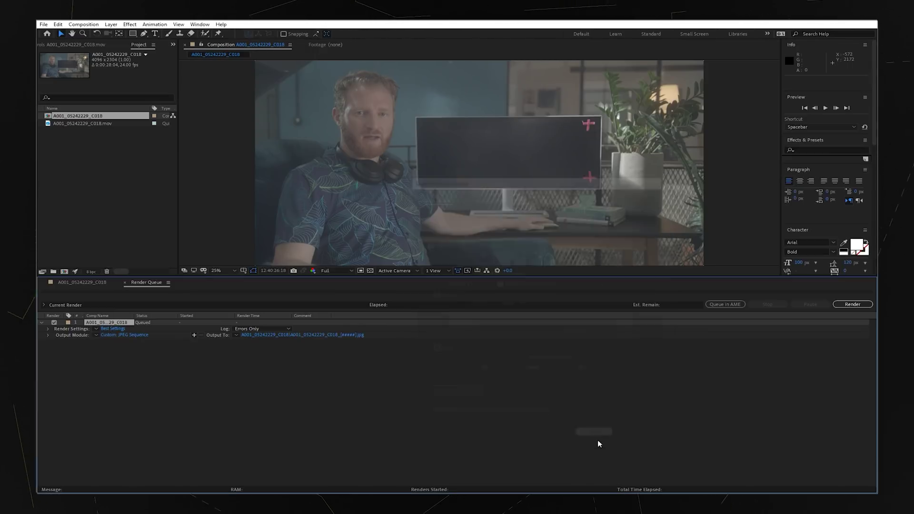
pyautogui.click(280, 335)
pyautogui.rightClick(395, 231)
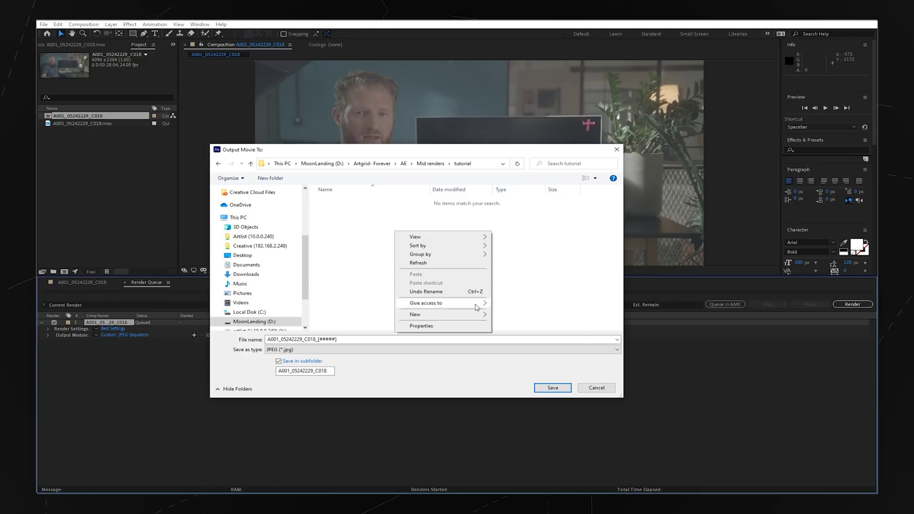
pyautogui.moveTo(414, 306)
pyautogui.click(507, 312)
pyautogui.rightClick(383, 244)
pyautogui.click(548, 323)
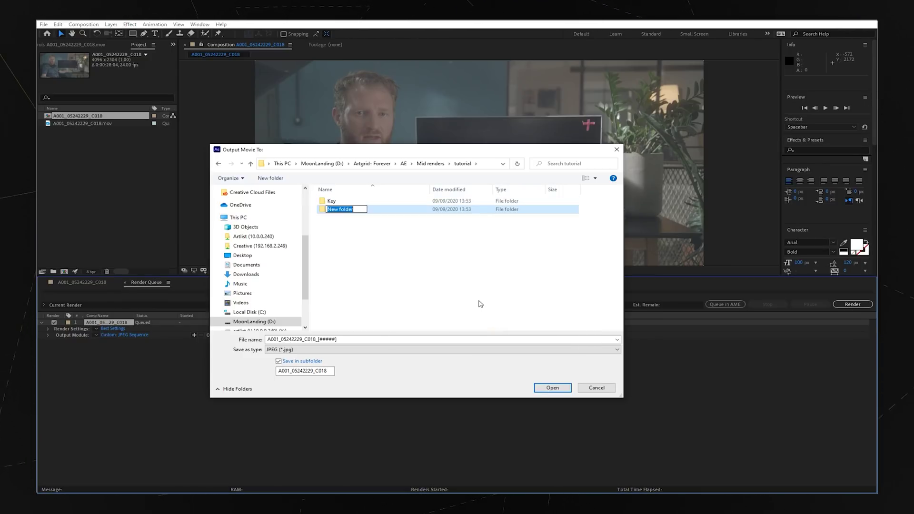
# Create a third folder named Video
pyautogui.rightClick(352, 229)
pyautogui.moveTo(404, 304)
pyautogui.click(457, 314)
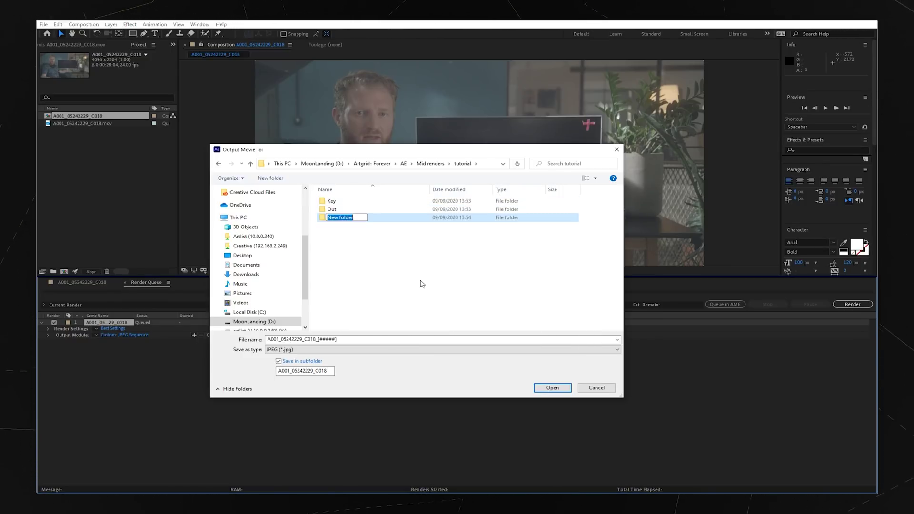
pyautogui.write('Video')
pyautogui.press('Return')
# Save the output into the Video folder and render the JPEG sequence
pyautogui.doubleClick(362, 219)
pyautogui.click(552, 387)
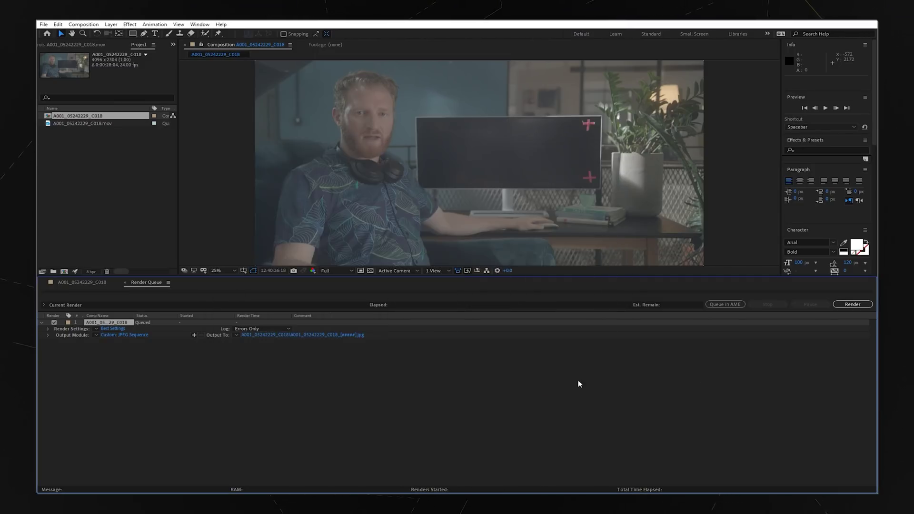
pyautogui.click(845, 304)
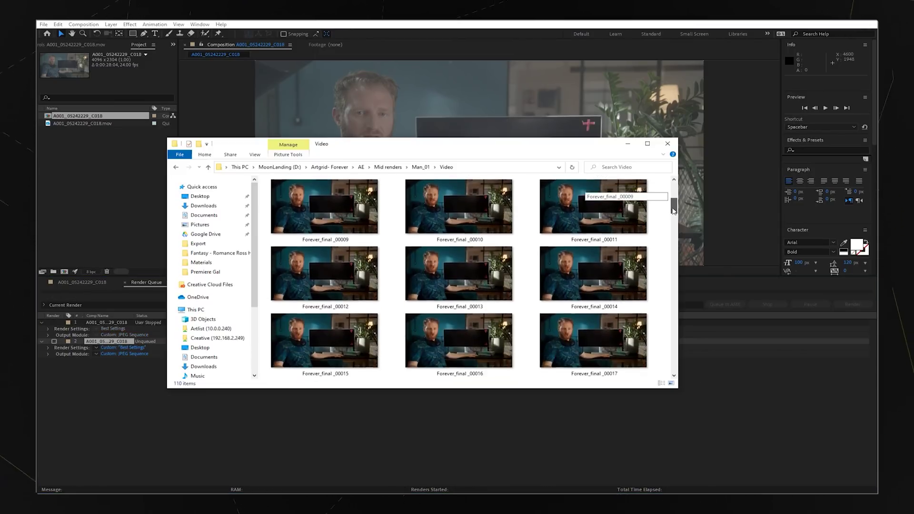
# Browse the rendered frames and rename the retouched image to Forever_final _00059
pyautogui.moveTo(673, 211); pyautogui.dragTo(669, 230)
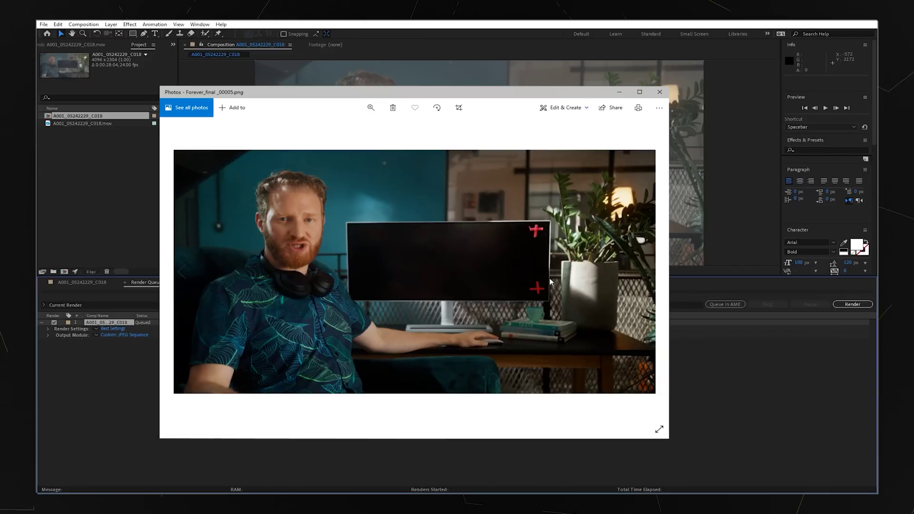
pyautogui.press('Right')
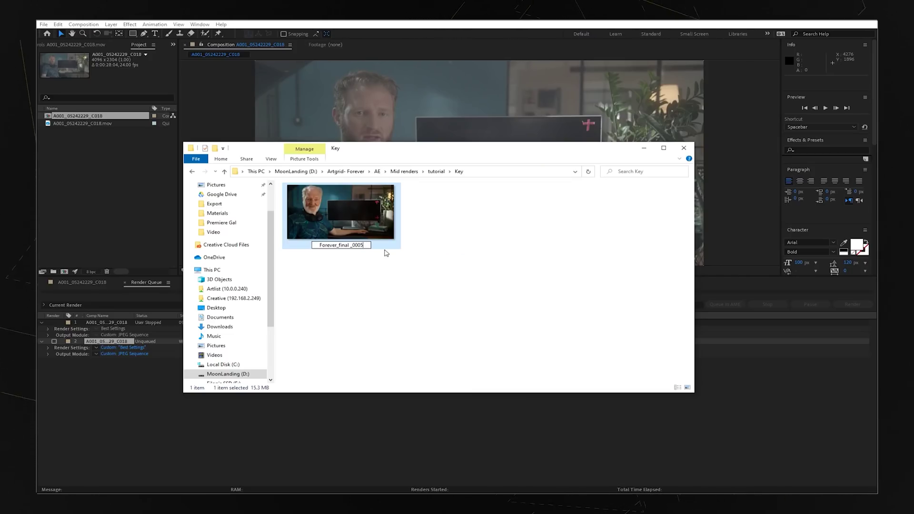
pyautogui.write('9')
pyautogui.click(403, 267)
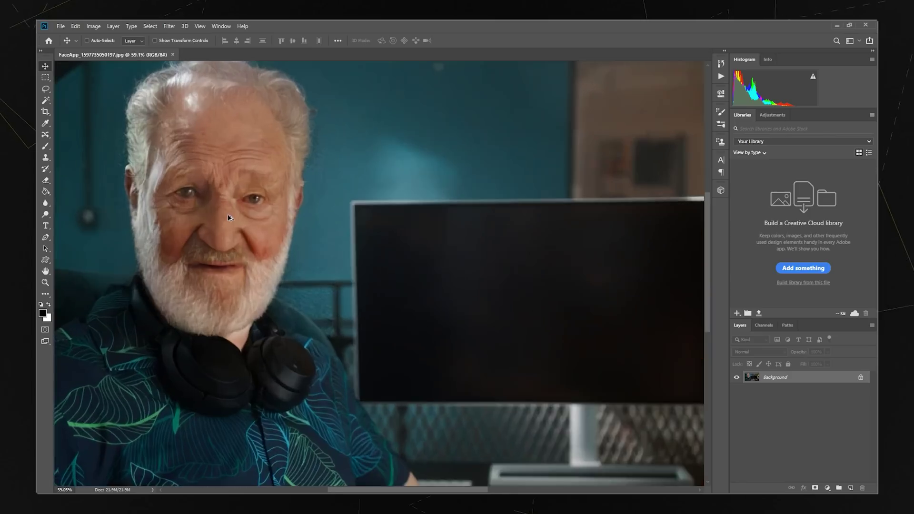
pyautogui.scroll(3, 219, 209)
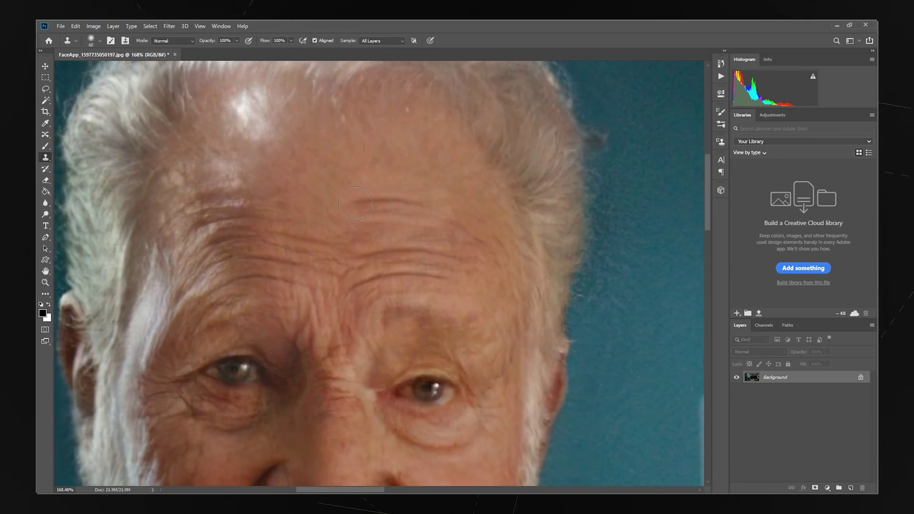
pyautogui.scroll(-6, 331, 296)
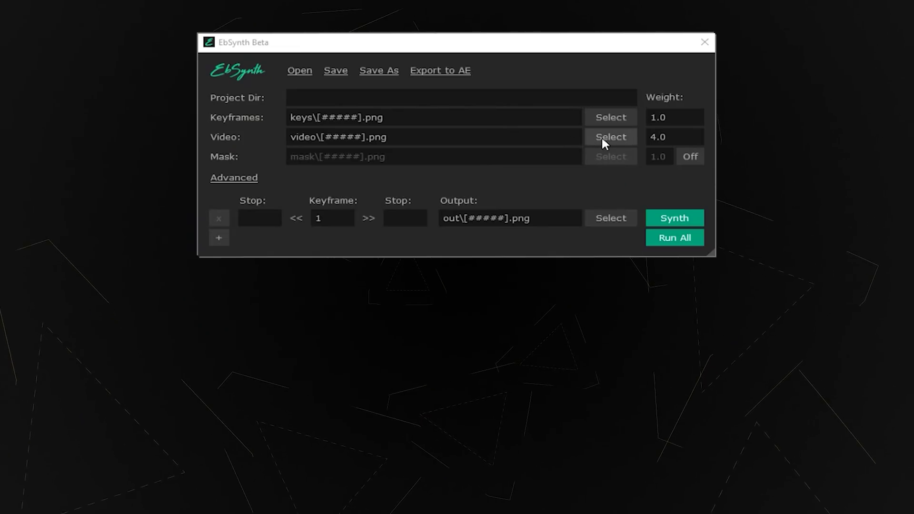
# Load the Video folder frame sequence, starting at Forever_final _00000, as EbSynth's video input
pyautogui.click(602, 138)
pyautogui.doubleClick(654, 338)
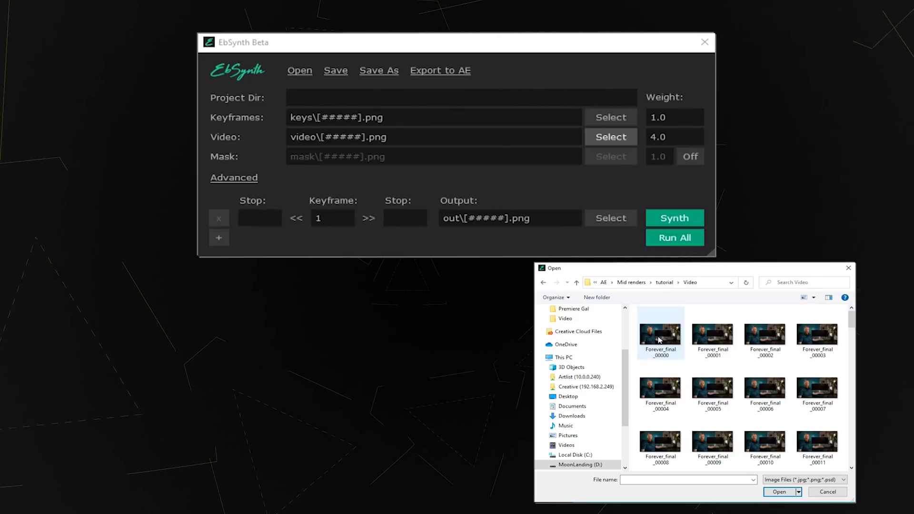
pyautogui.click(659, 333)
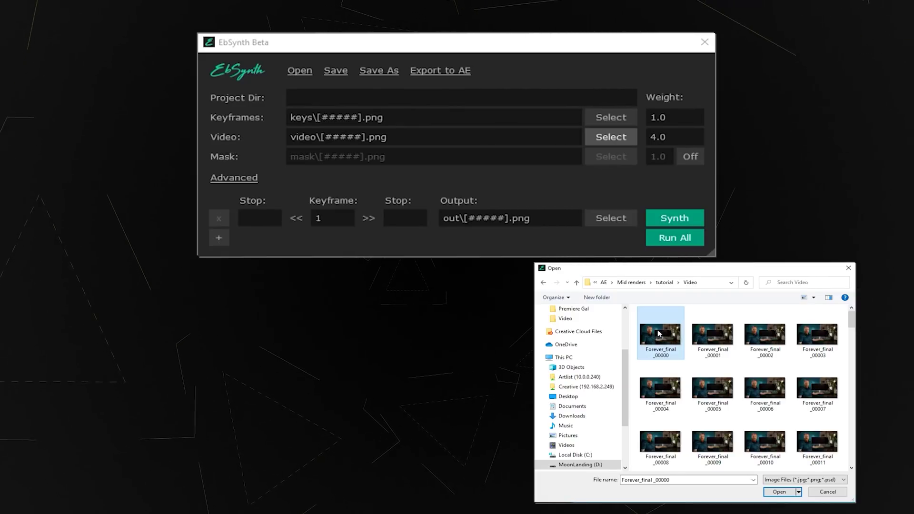
pyautogui.click(779, 492)
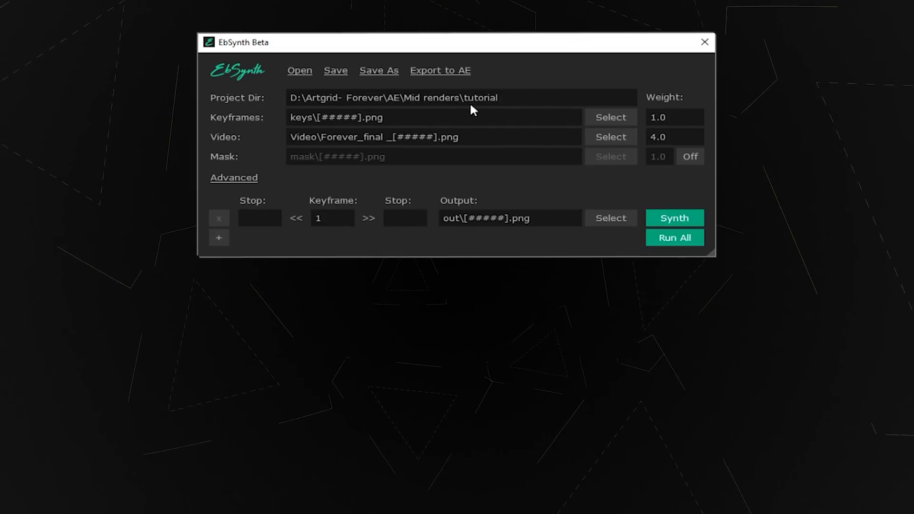
# Set Forever_final_00059 from the Key folder as the keyframe
pyautogui.click(610, 118)
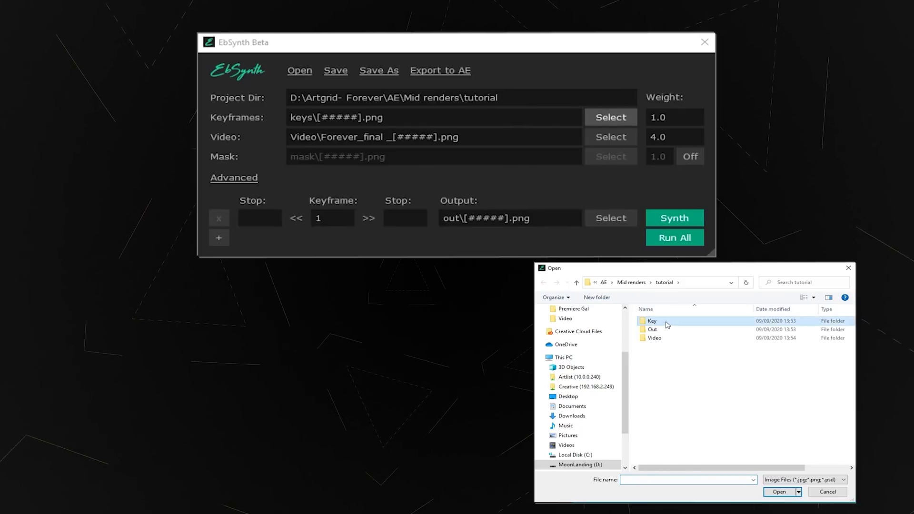
pyautogui.doubleClick(667, 325)
pyautogui.click(662, 333)
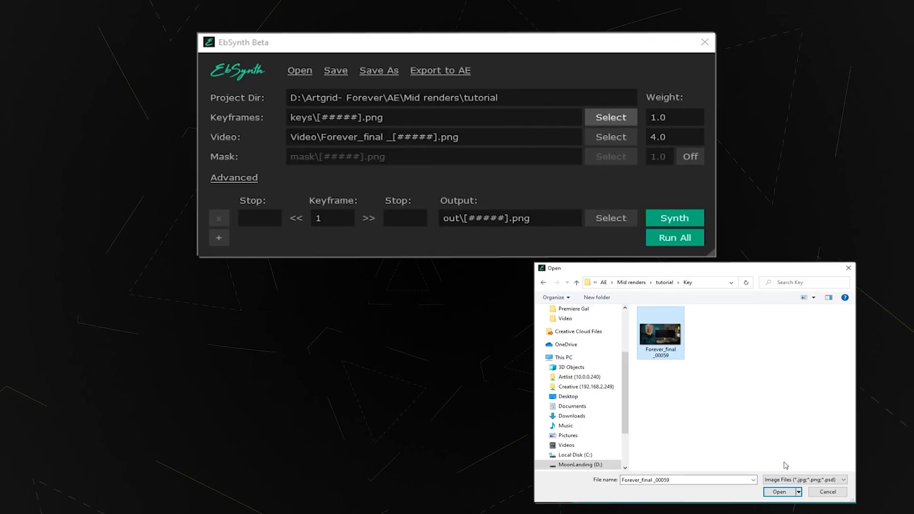
pyautogui.click(779, 492)
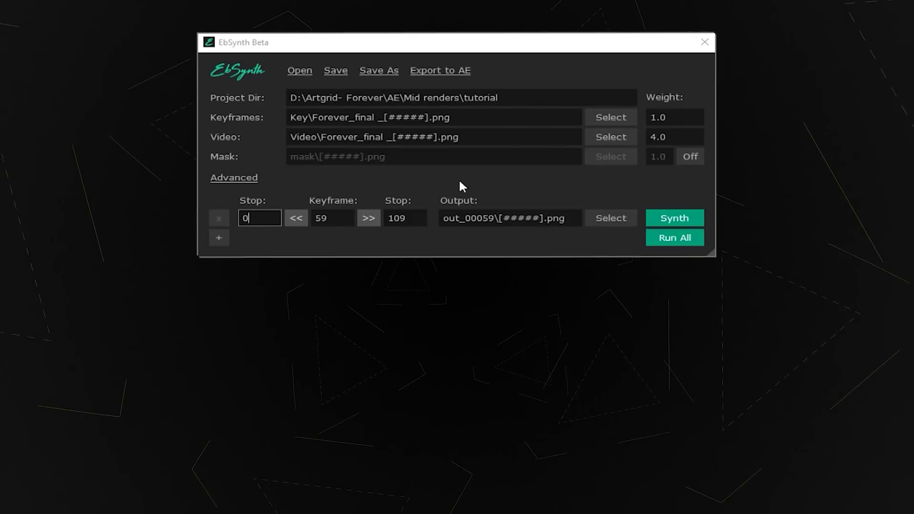
# Set De-flicker to 1.5 in the advanced synthesis settings
pyautogui.click(390, 41)
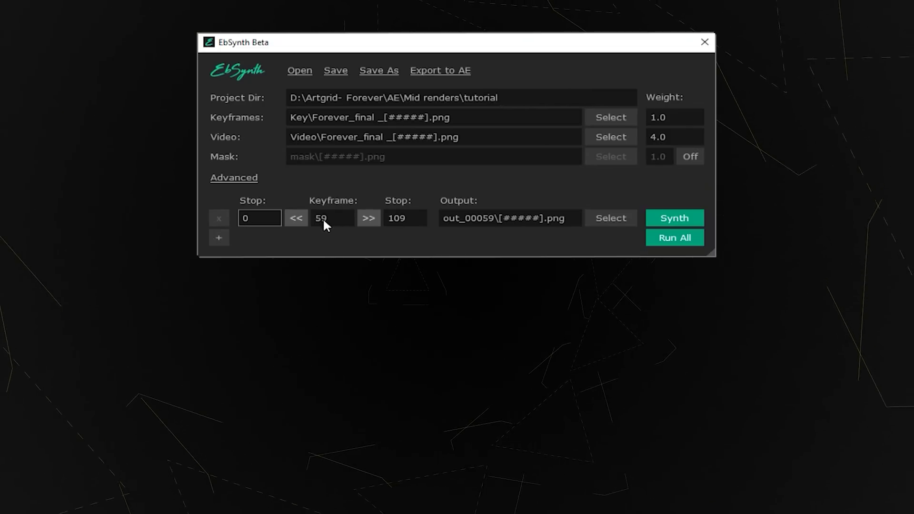
pyautogui.click(241, 177)
pyautogui.moveTo(307, 220); pyautogui.dragTo(290, 219)
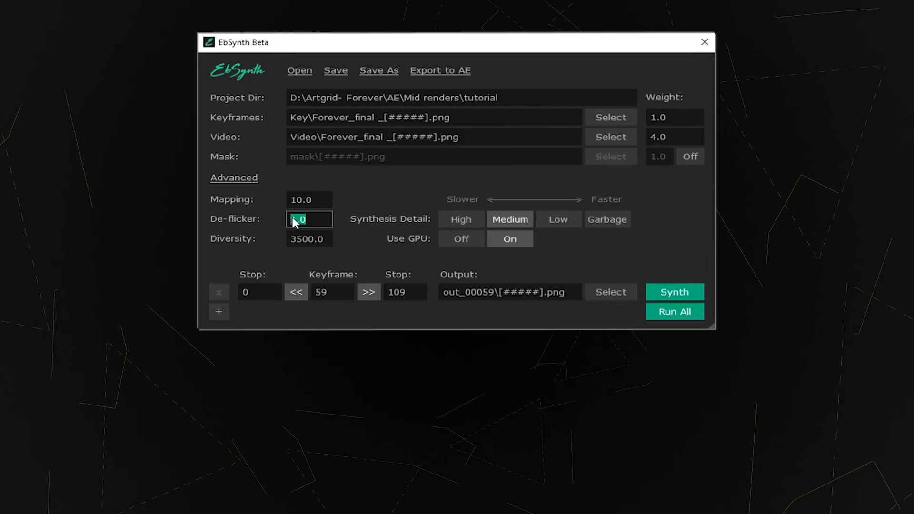
pyautogui.write('1.5')
pyautogui.click(358, 201)
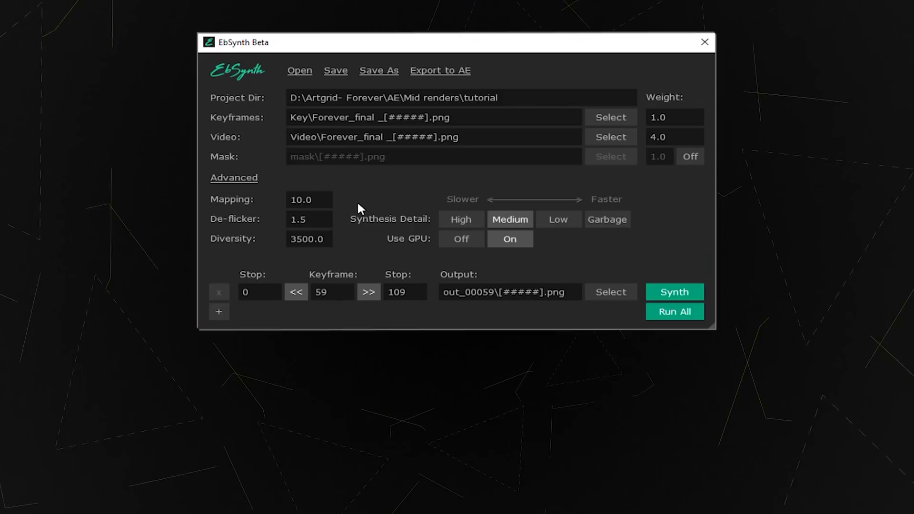
# Send output to the Out folder and synthesize all frames with Run All
pyautogui.click(610, 291)
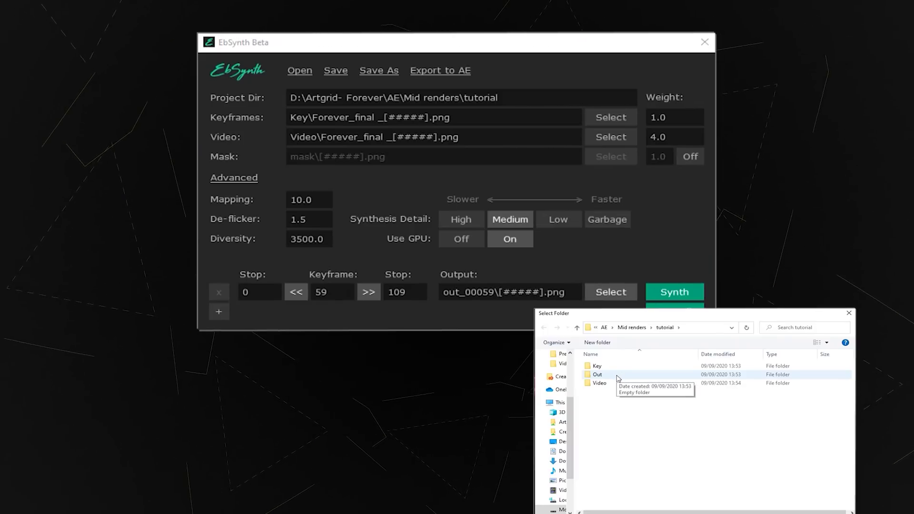
pyautogui.click(597, 374)
pyautogui.press('Return')
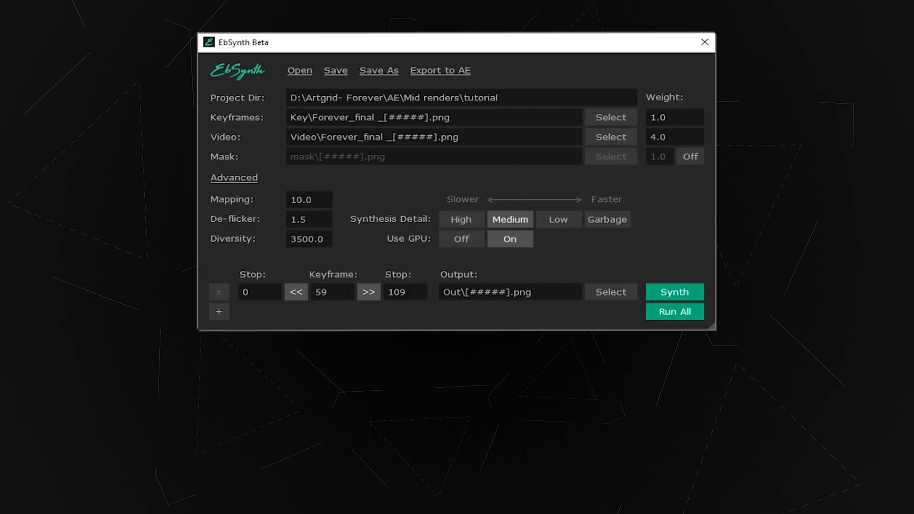
pyautogui.click(681, 312)
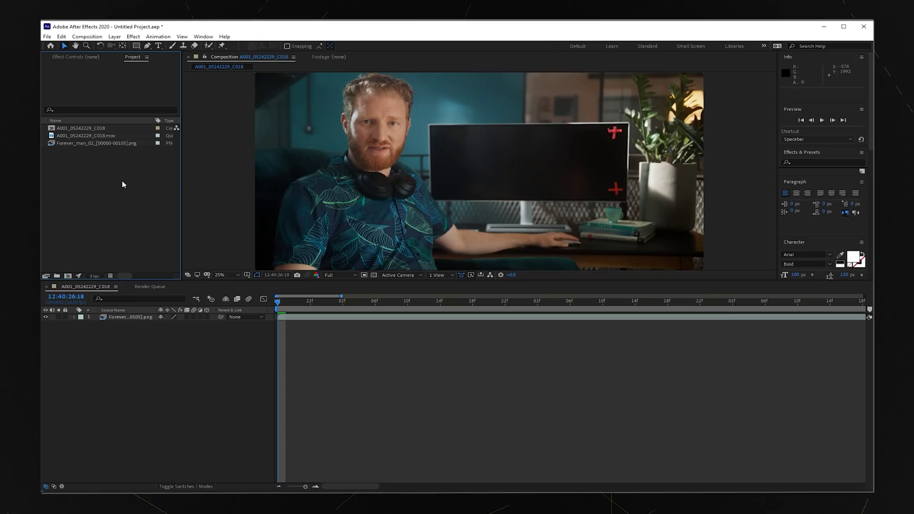
# Import the rendered old-man frame sequence and place it as the top layer
pyautogui.rightClick(123, 185)
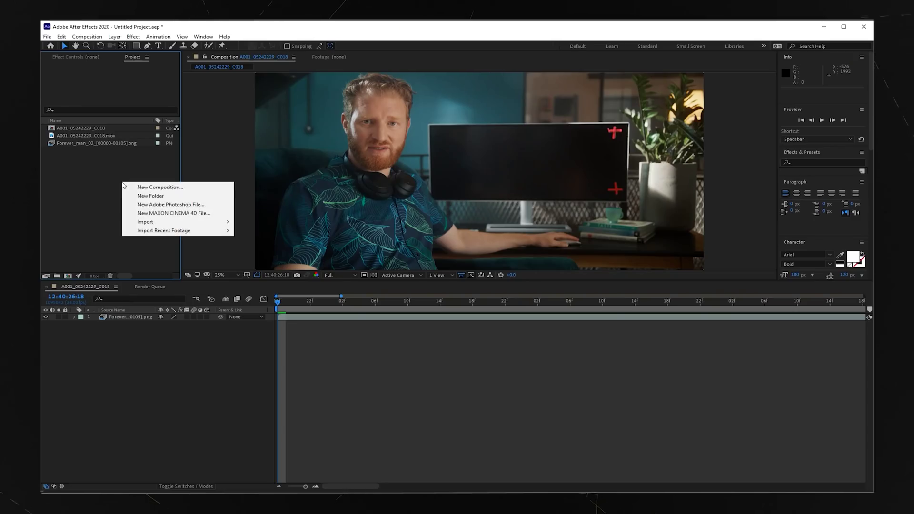
pyautogui.moveTo(214, 222)
pyautogui.click(256, 222)
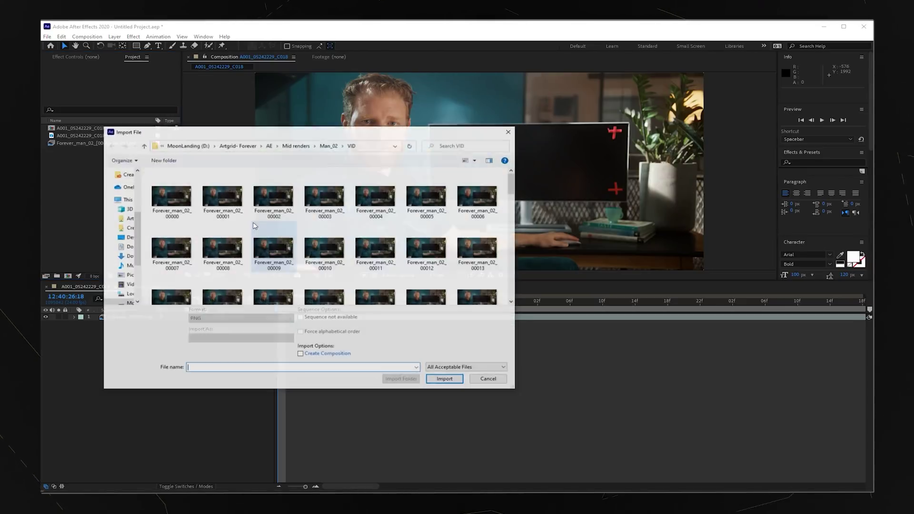
pyautogui.click(165, 194)
pyautogui.click(441, 373)
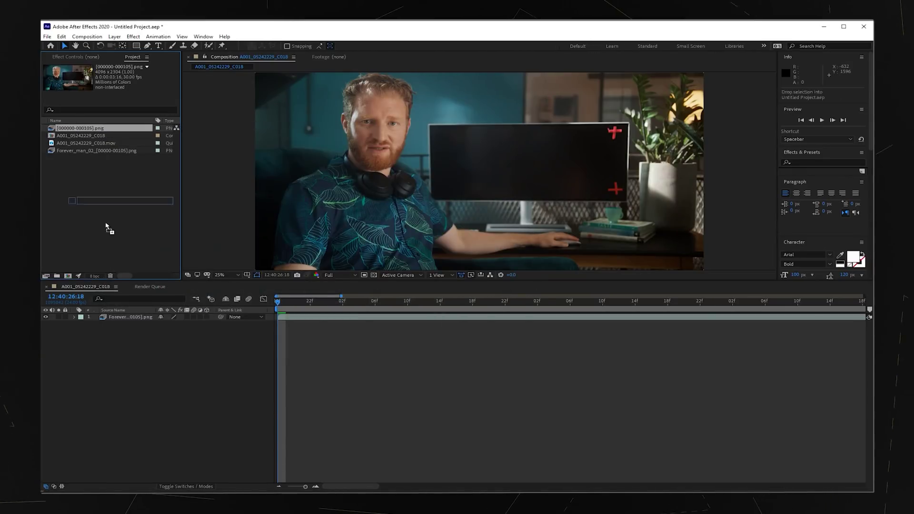
pyautogui.moveTo(128, 308); pyautogui.dragTo(128, 316)
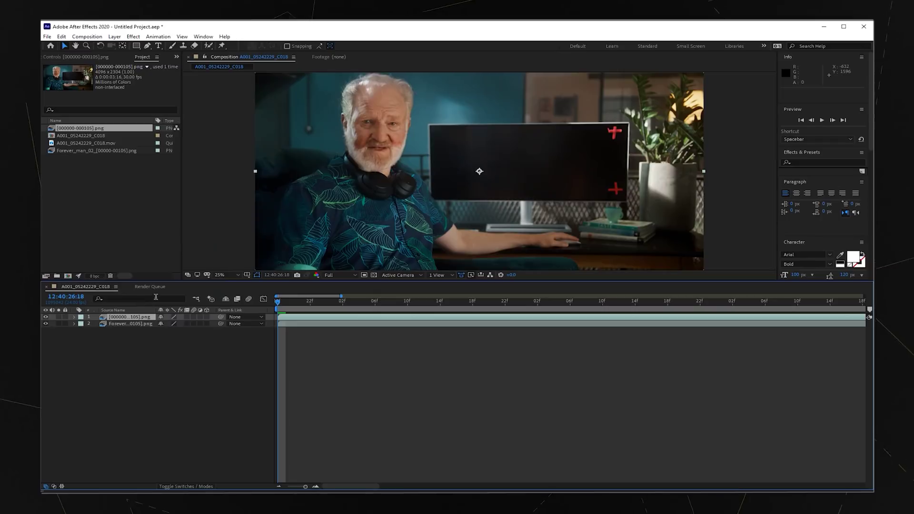
# Keyframe the layer's Opacity from 0% to 100% over 10 frames and preview the fade
pyautogui.press('t')
pyautogui.moveTo(392, 309); pyautogui.dragTo(586, 305)
pyautogui.moveTo(162, 324); pyautogui.dragTo(191, 324)
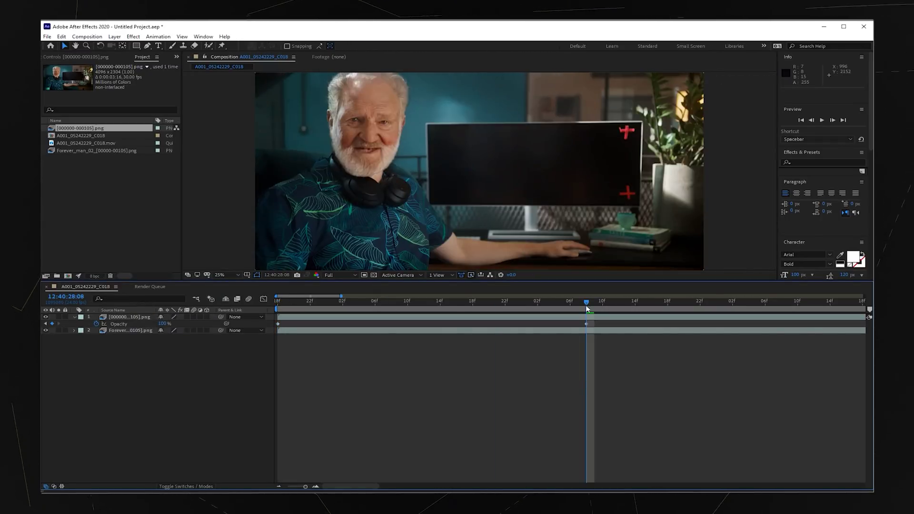
pyautogui.press('space')
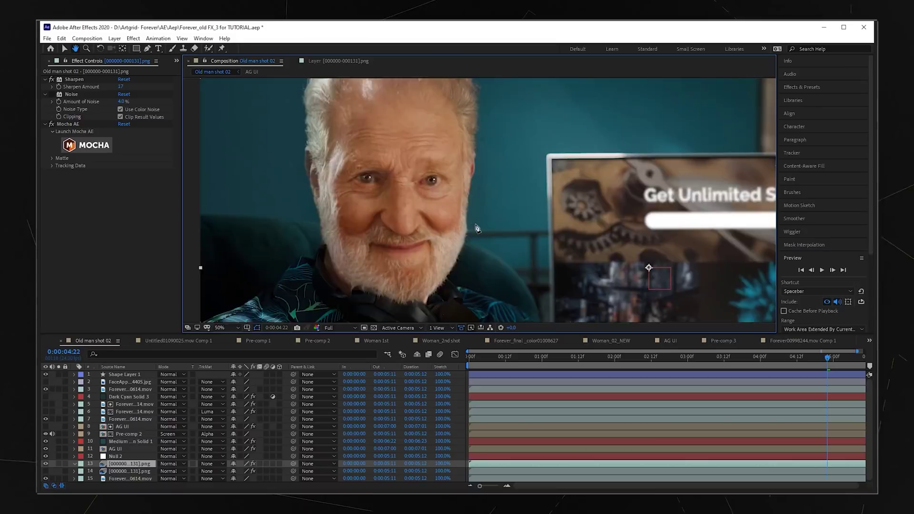
pyautogui.press('g')
pyautogui.scroll(4, 452, 196)
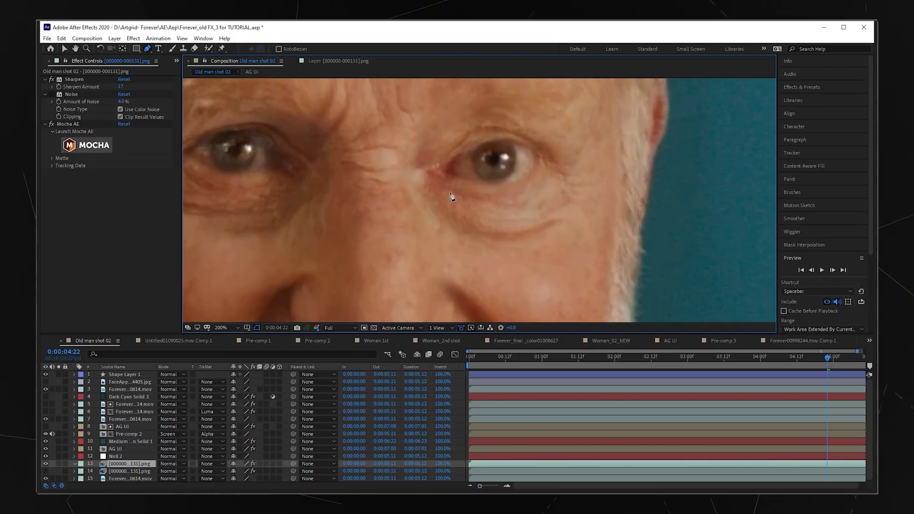
# Mask around the eye and add Noise at 4.0% to the old-man layer
pyautogui.click(509, 142)
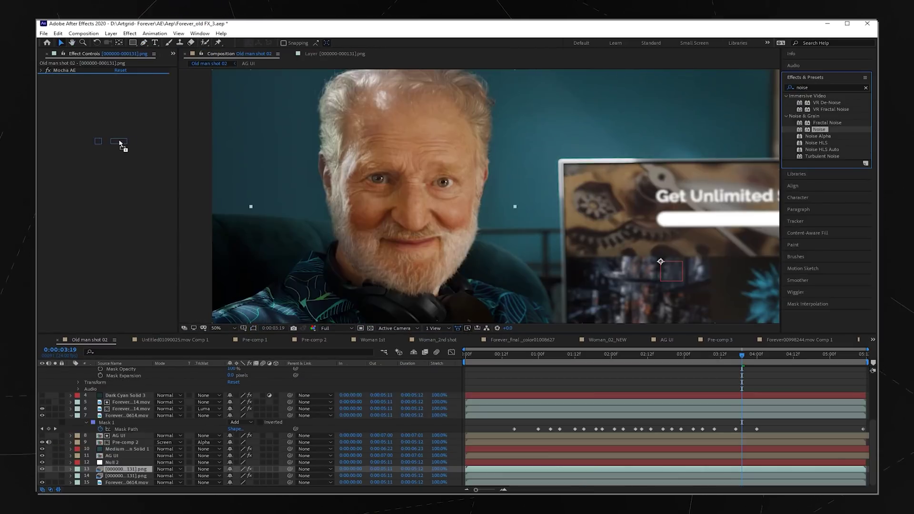
pyautogui.moveTo(119, 143); pyautogui.dragTo(120, 143)
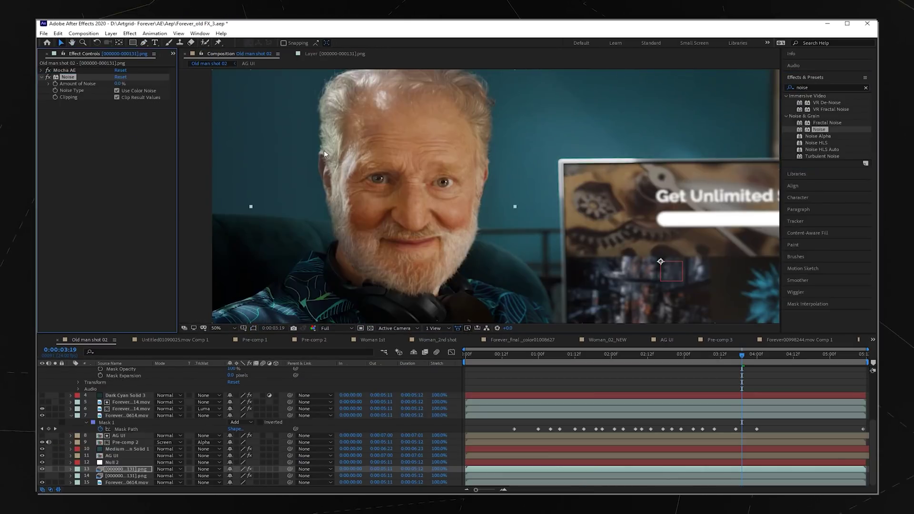
pyautogui.moveTo(122, 83); pyautogui.dragTo(141, 84)
# Apply Sharpen to the layer and search for the Levels effect
pyautogui.scroll(3, 392, 149)
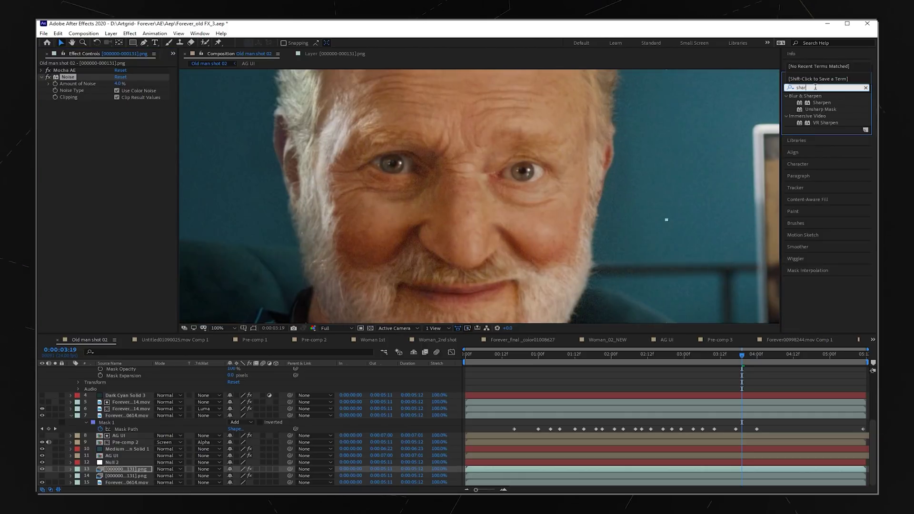
pyautogui.write('pe')
pyautogui.moveTo(821, 103); pyautogui.dragTo(79, 150)
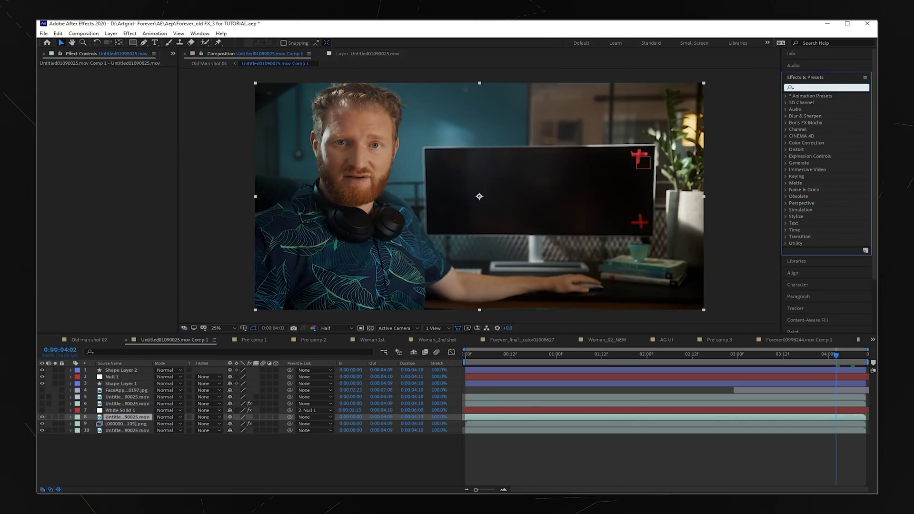
pyautogui.write('level')
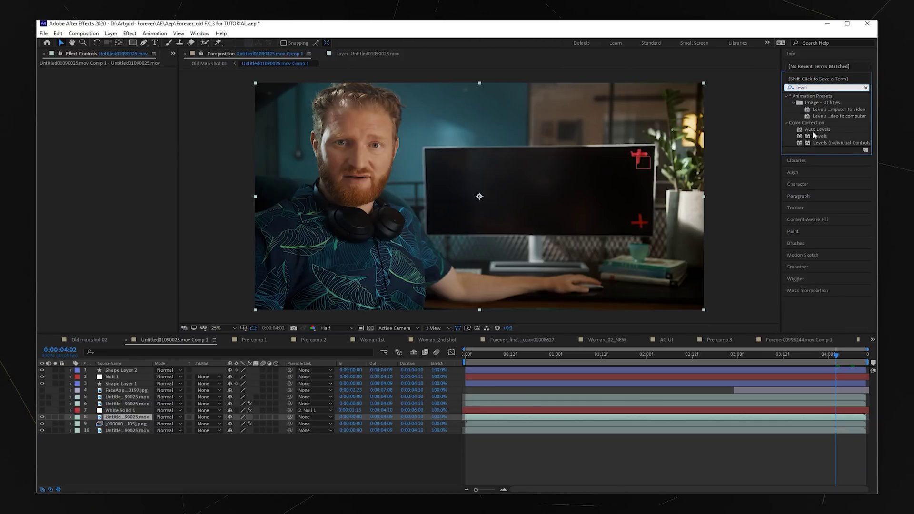